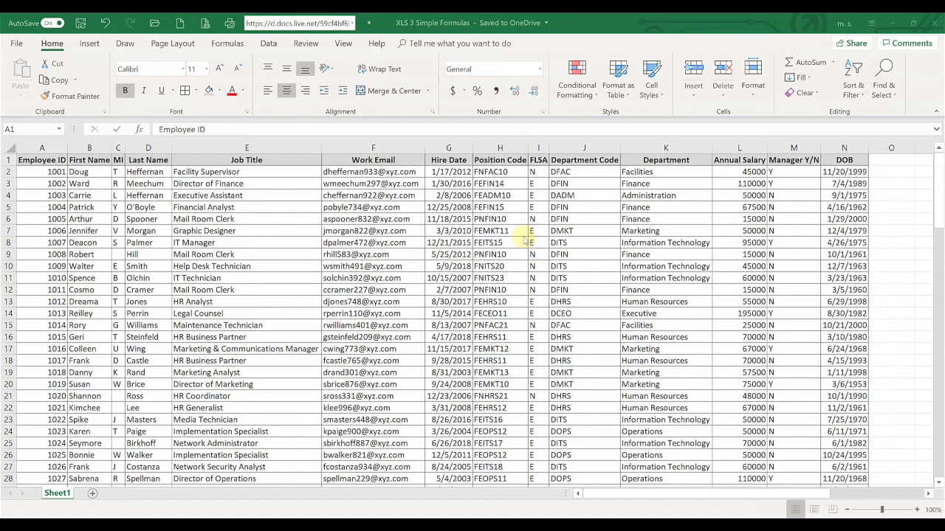
Apply Accounting format to the Annual Salary column L so values read like $ 45,000.00
click(736, 148)
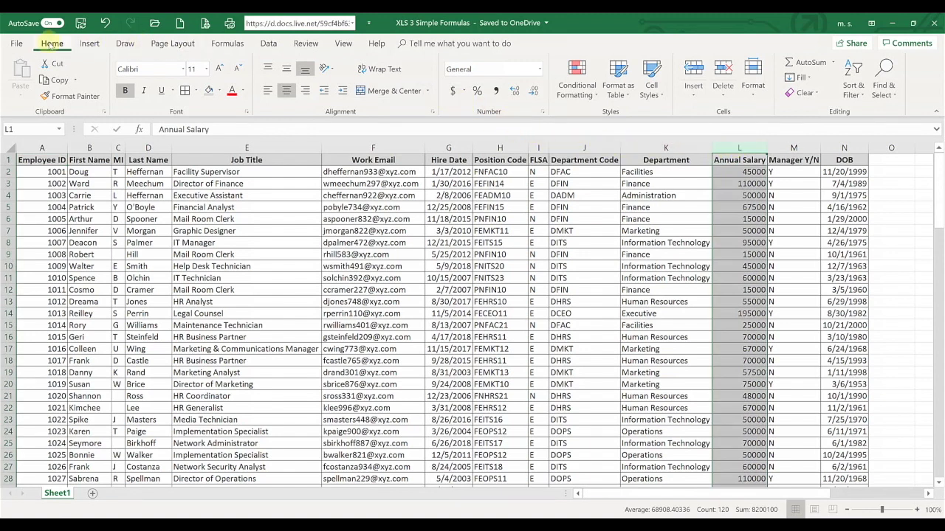
click(452, 92)
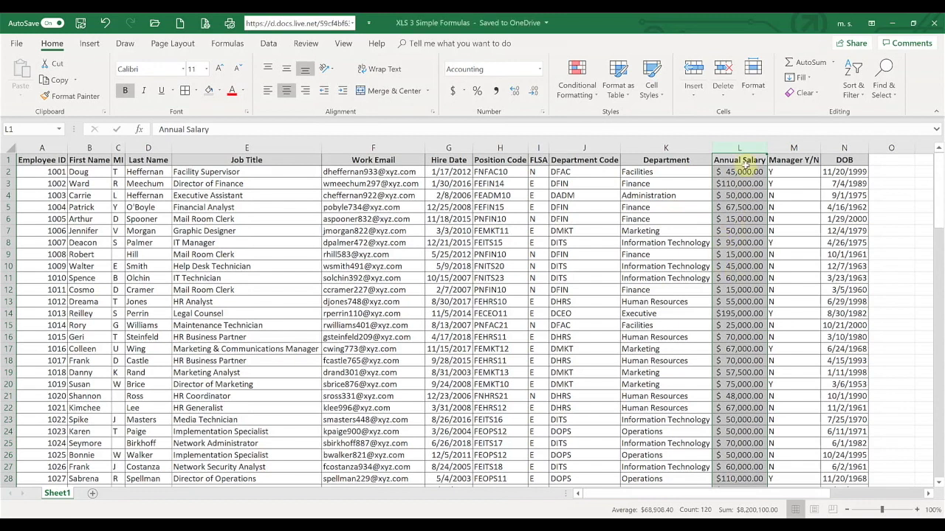
click(789, 161)
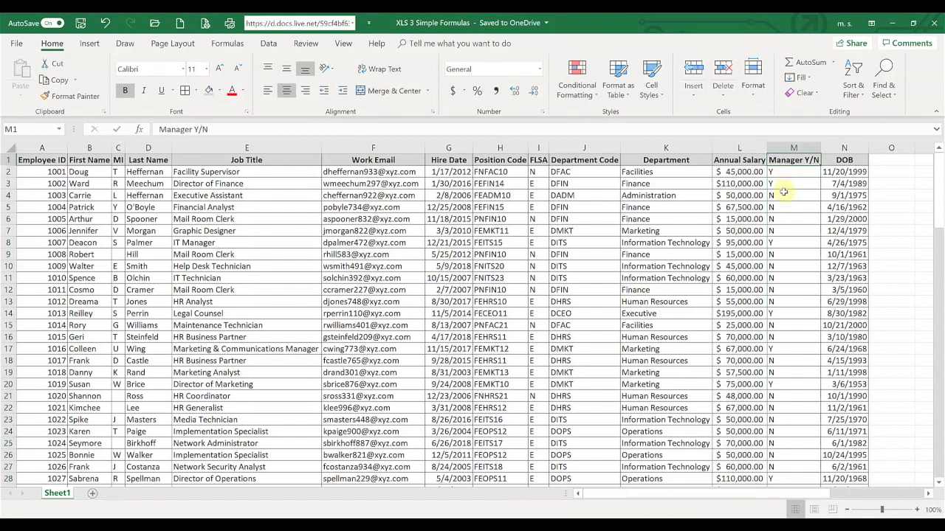
Insert a 'Years of Service' column H before Position Code and autofit its width
click(497, 148)
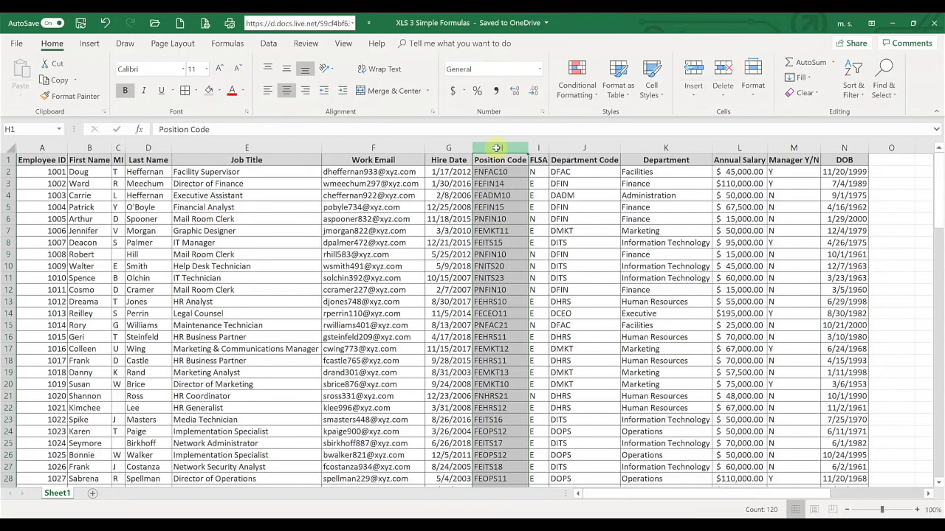
right_click(496, 147)
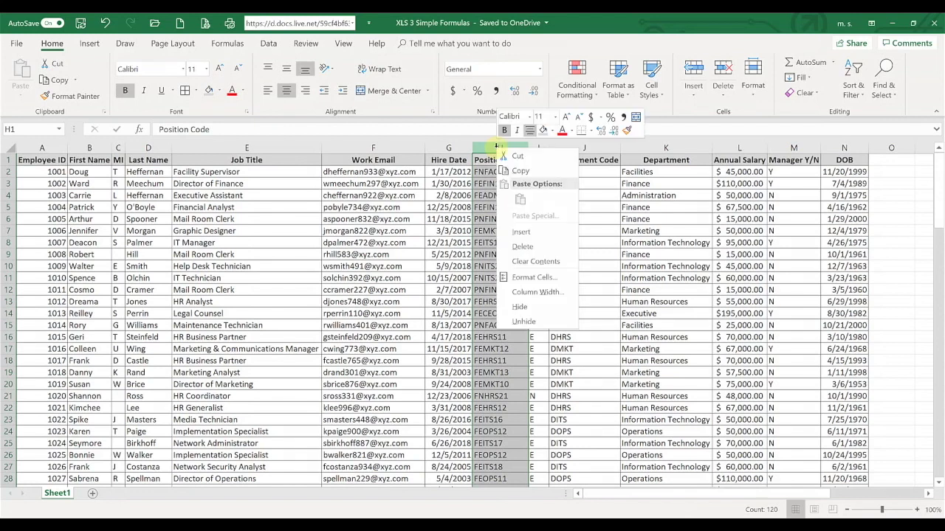
click(522, 232)
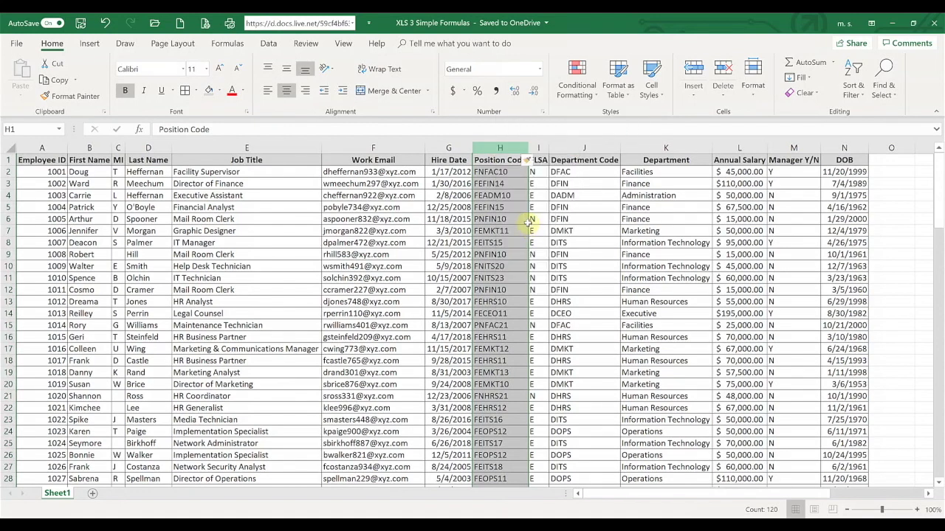
click(493, 161)
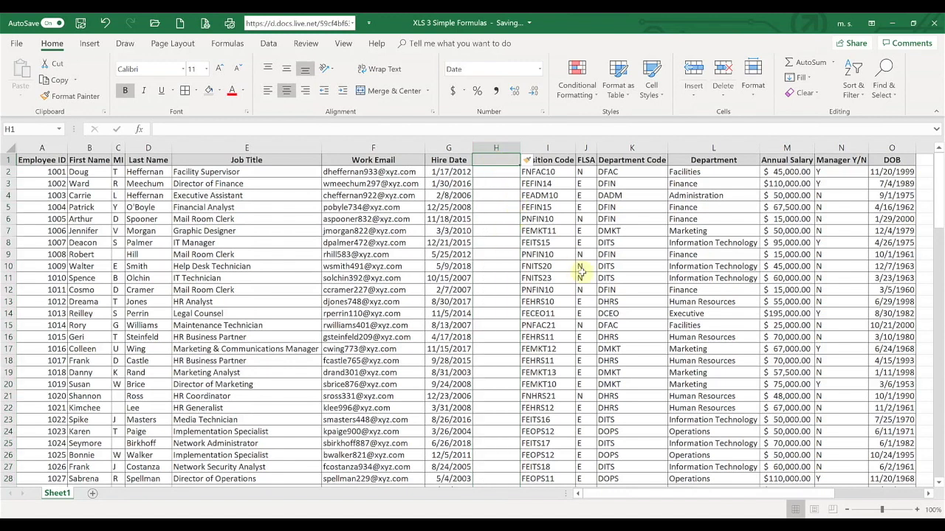
text(Y)
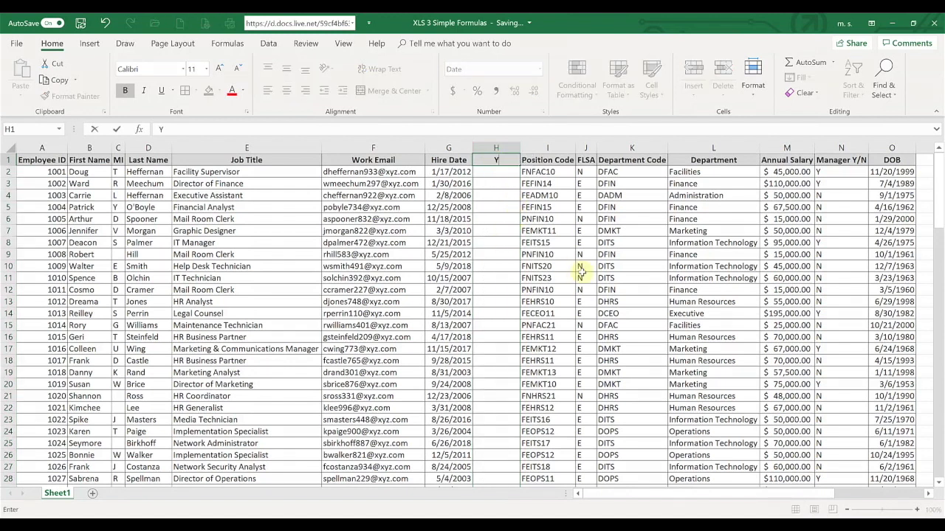
text(ears of Service)
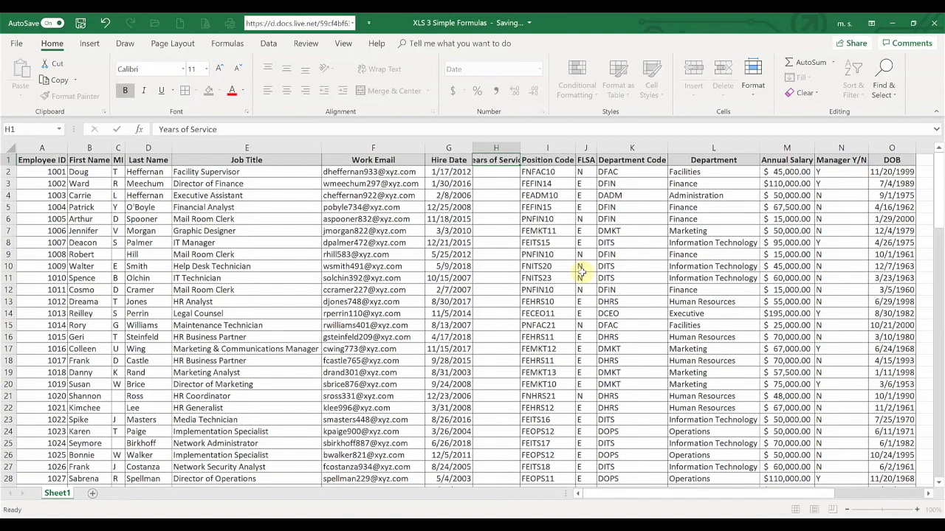
key(Return)
double_click(521, 147)
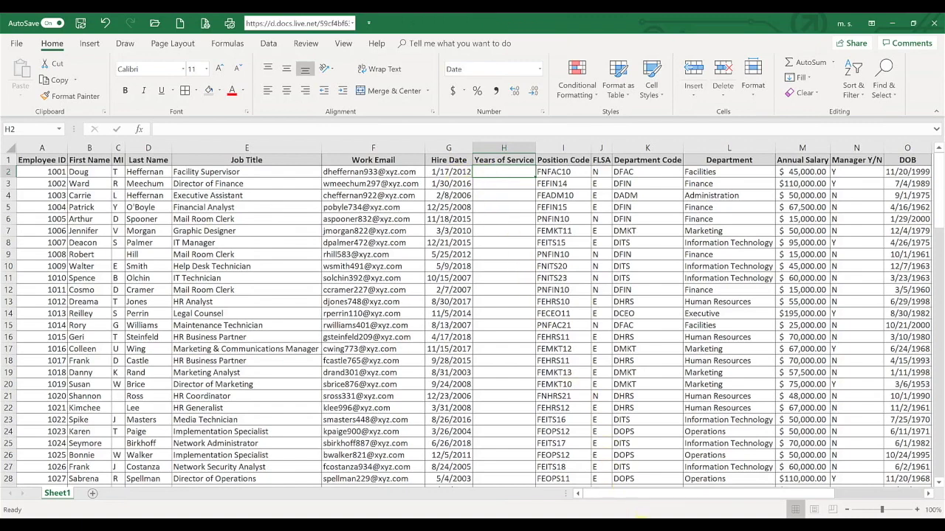
click(639, 516)
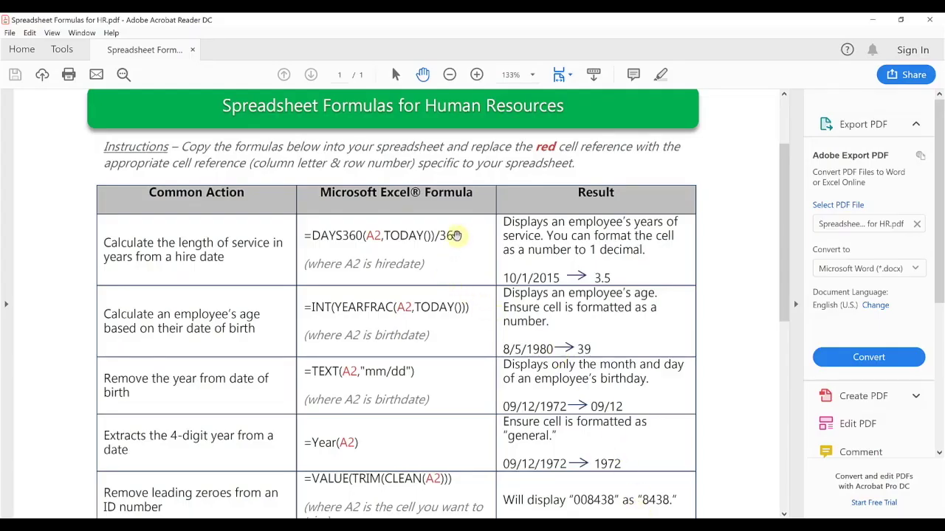
Copy the =DAYS360(A2,TODAY())/360 formula from the HR formulas PDF
drag(457, 235, 305, 235)
key(ctrl+c)
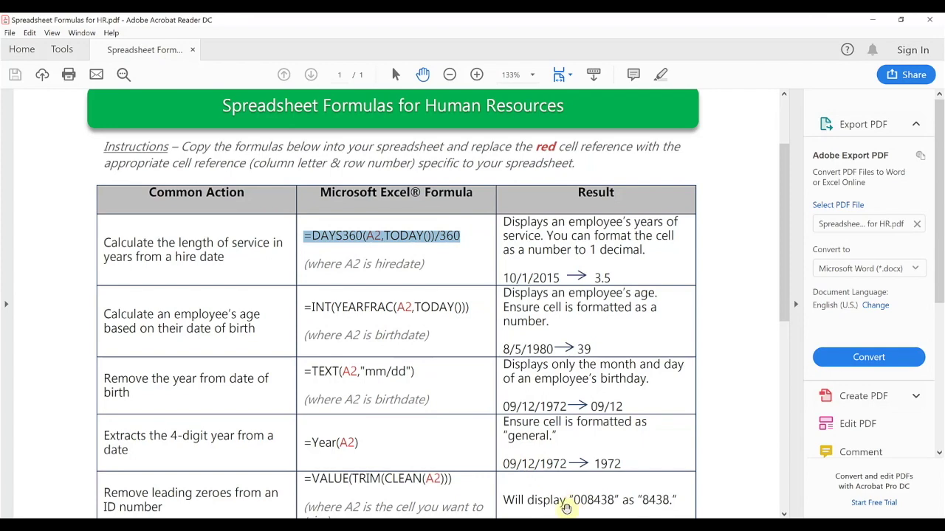
key(alt+Tab)
Enter =DAYS360(G2,TODAY())/360 in H2, changing the pasted A2 reference to G2
click(502, 172)
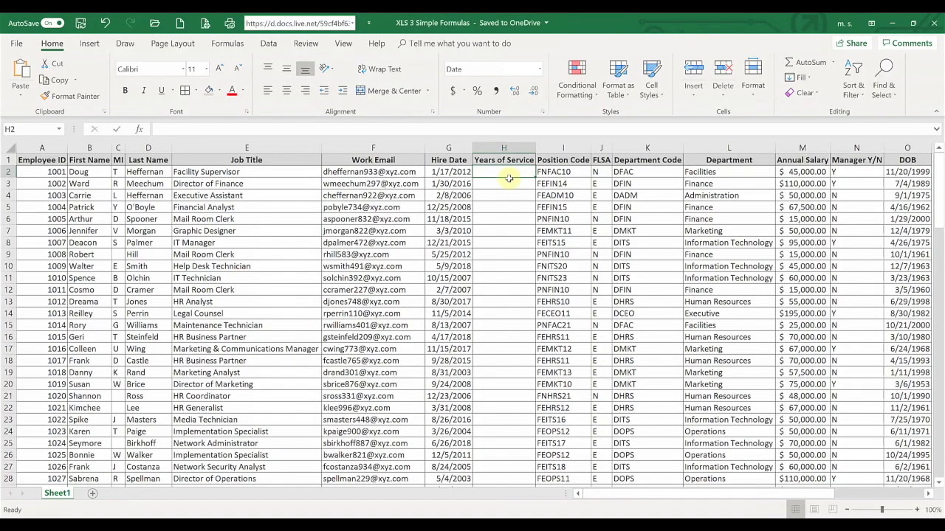
text(=)
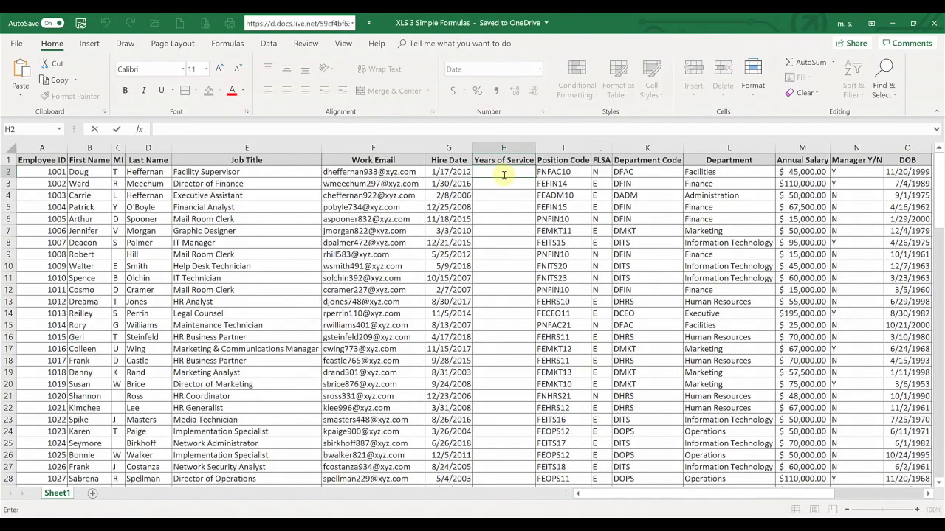
key(ctrl+v)
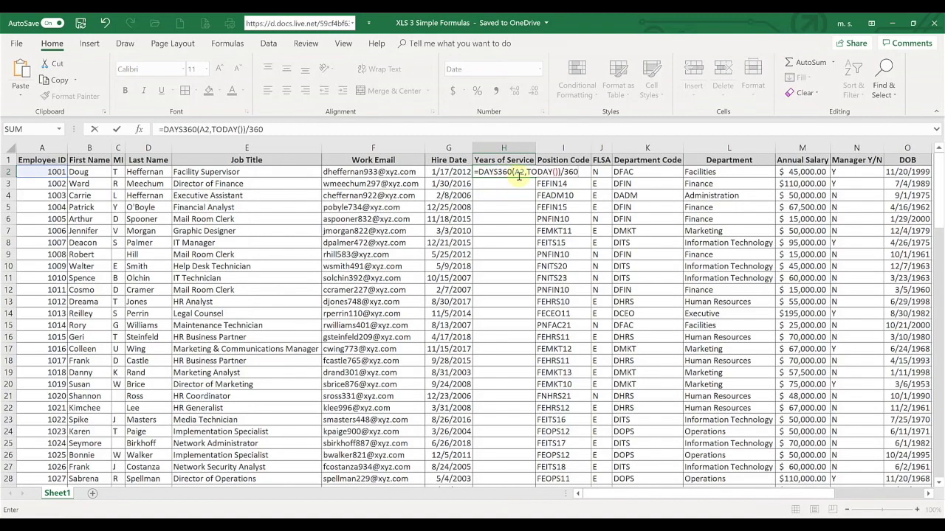
click(521, 173)
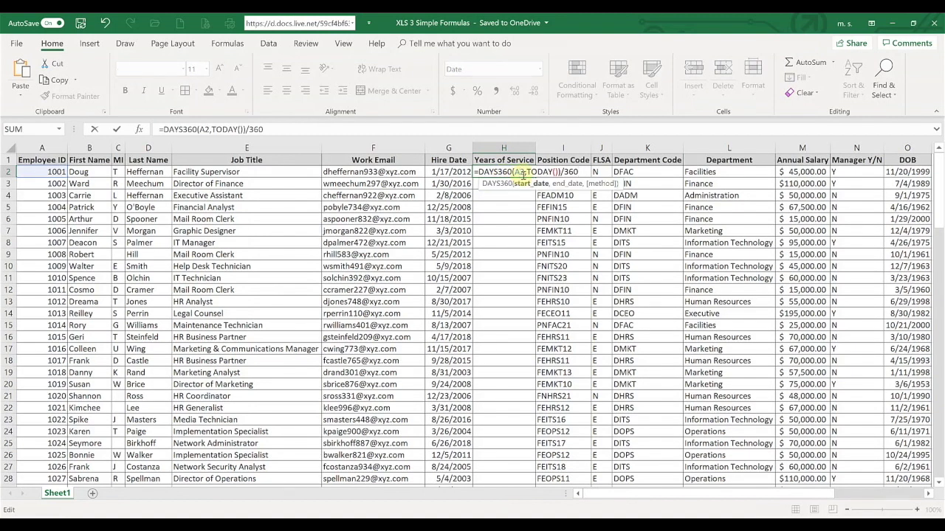
key(BackSpace)
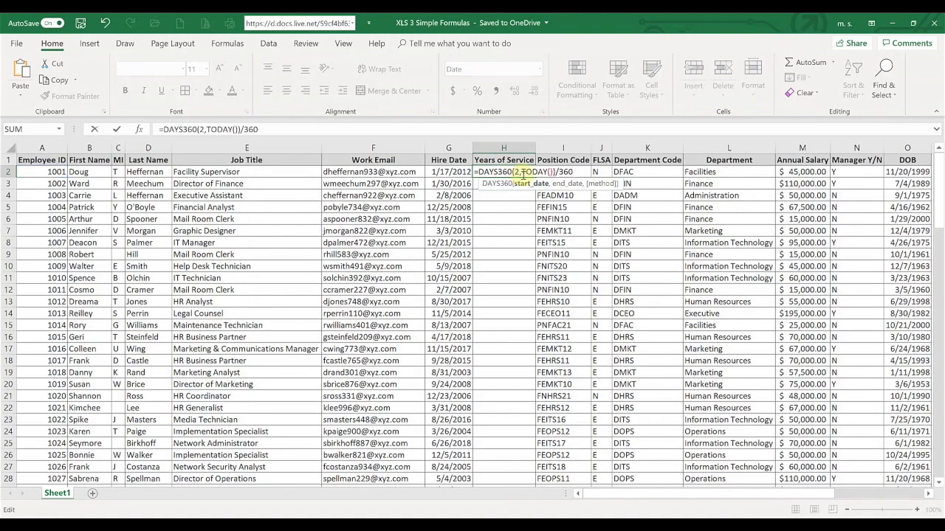
text(G)
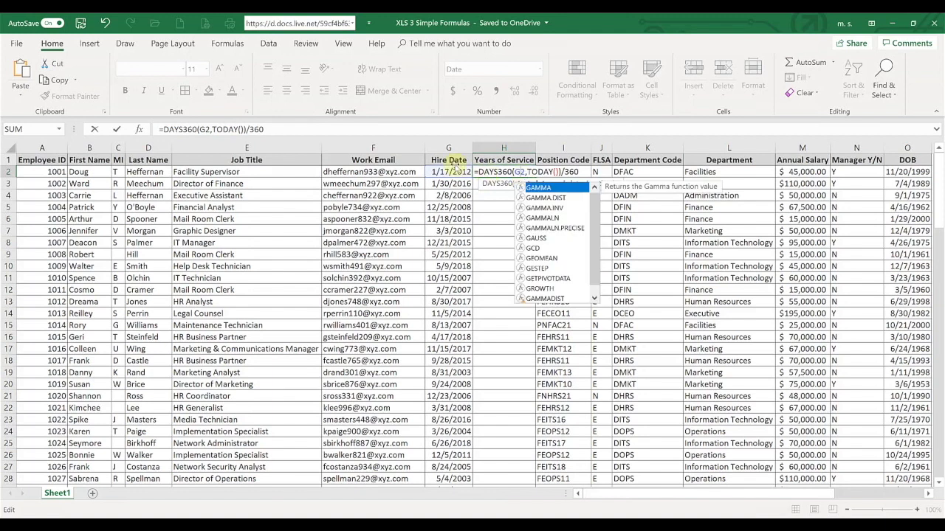
key(Escape)
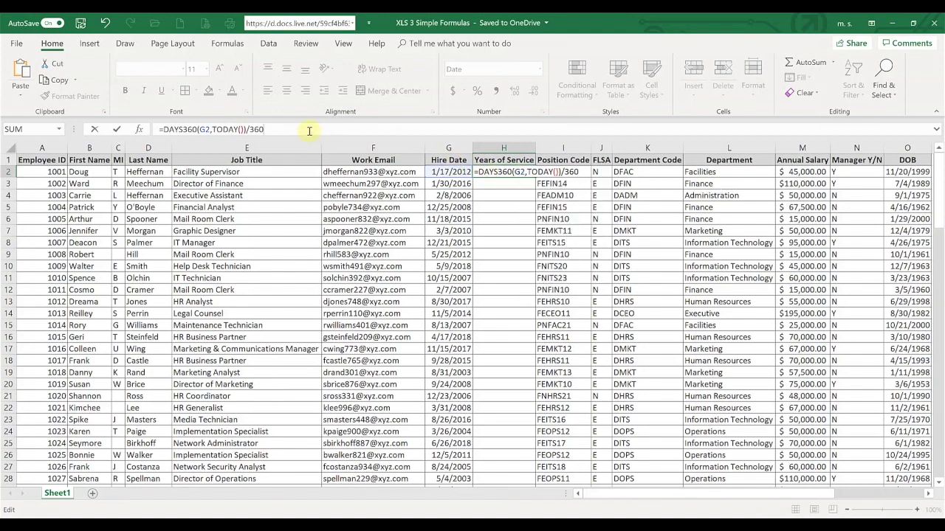
key(Return)
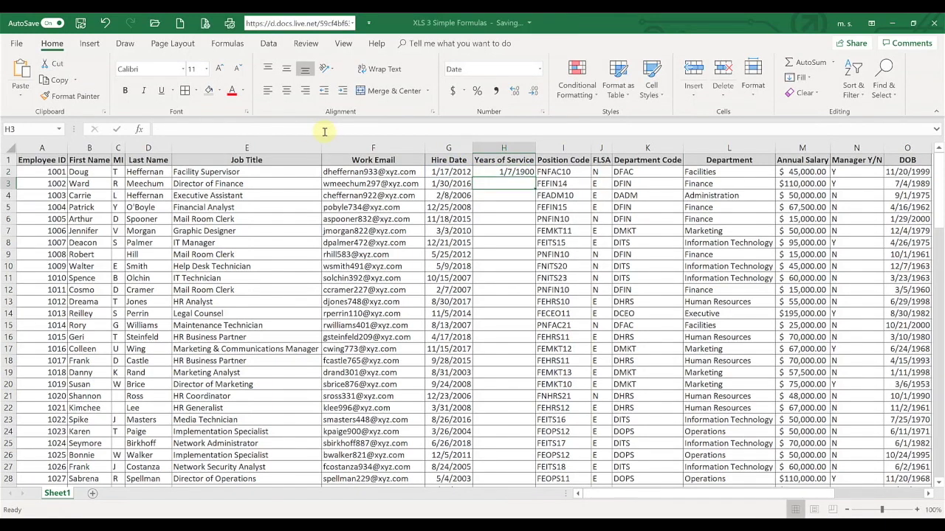
Format column H as Number with 1 decimal place through Format Cells
click(502, 148)
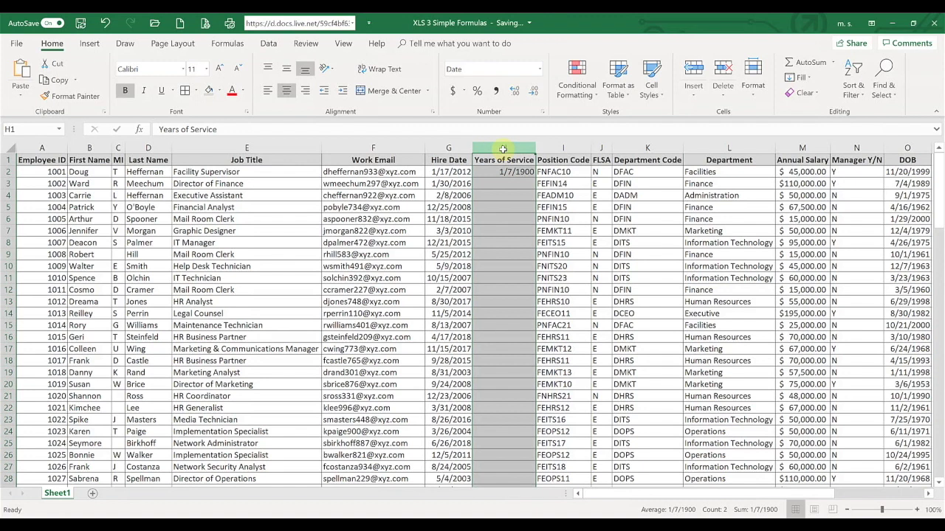
right_click(502, 148)
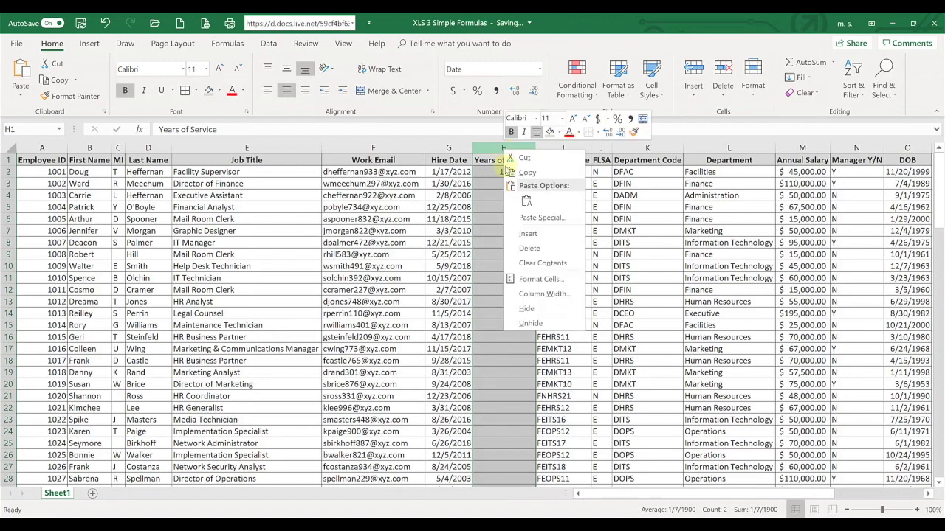
click(538, 279)
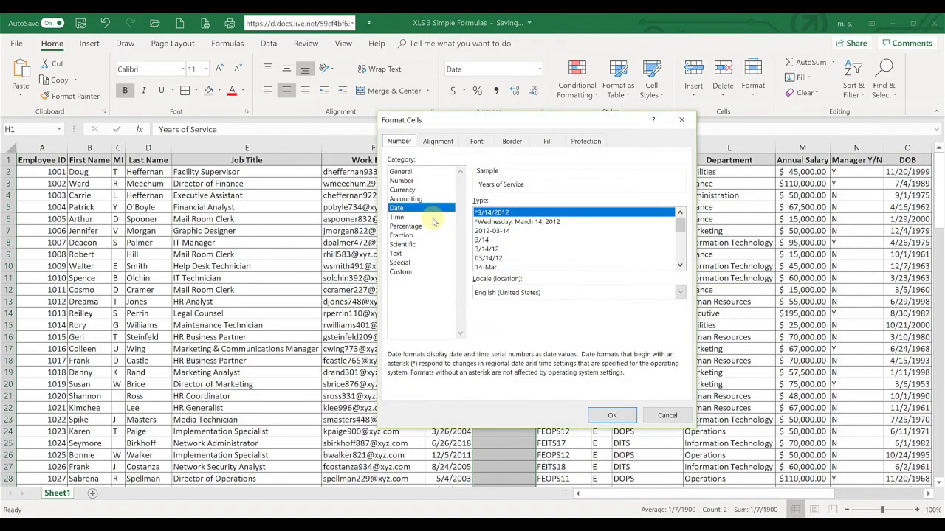
click(412, 181)
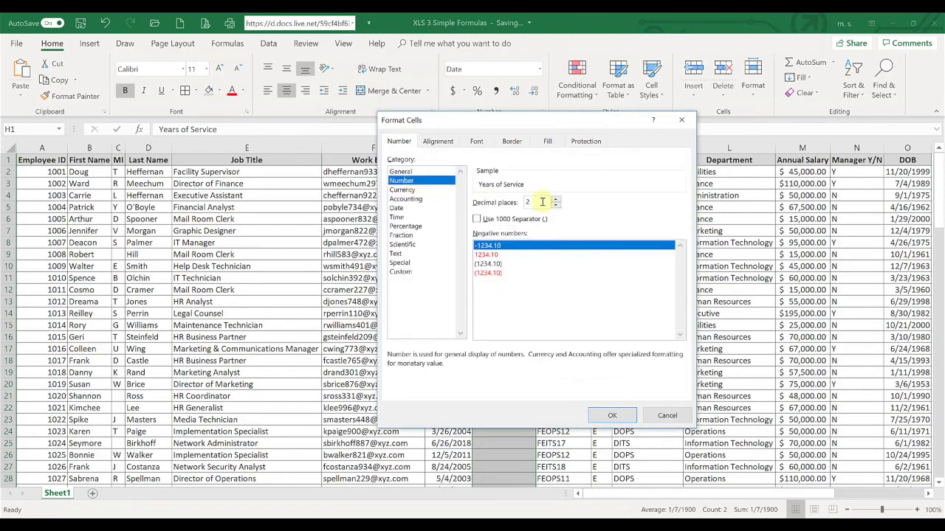
click(555, 200)
click(555, 200)
click(555, 206)
click(555, 206)
click(555, 206)
click(612, 416)
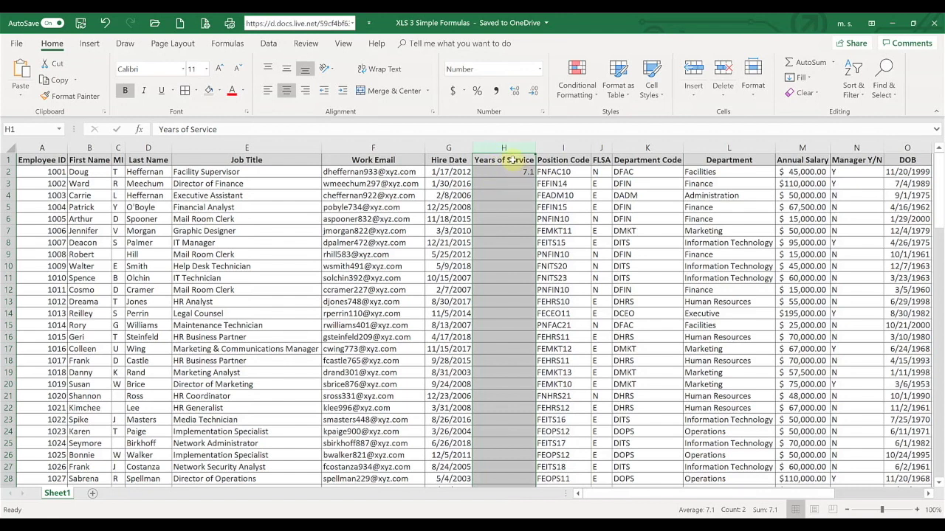
Fill the H2 years-of-service formula down column H and spot-check rows down to 13
click(526, 175)
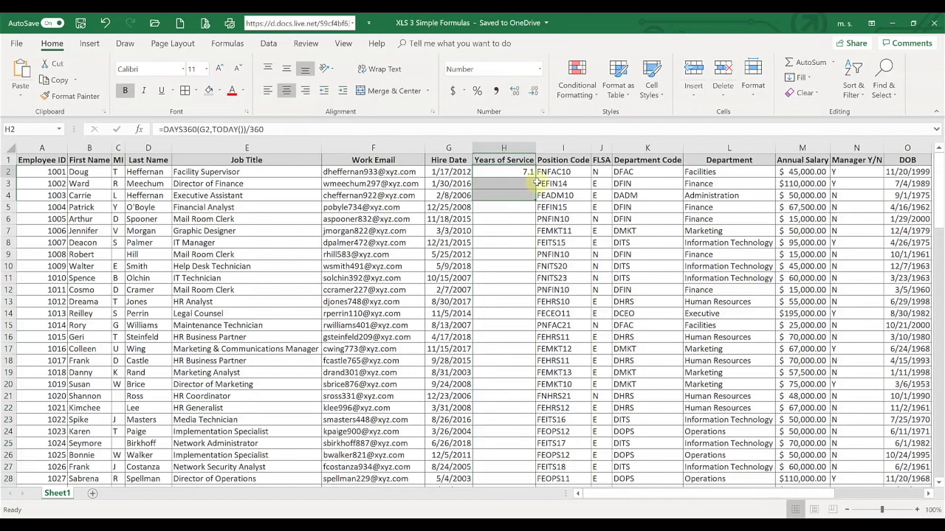
double_click(534, 177)
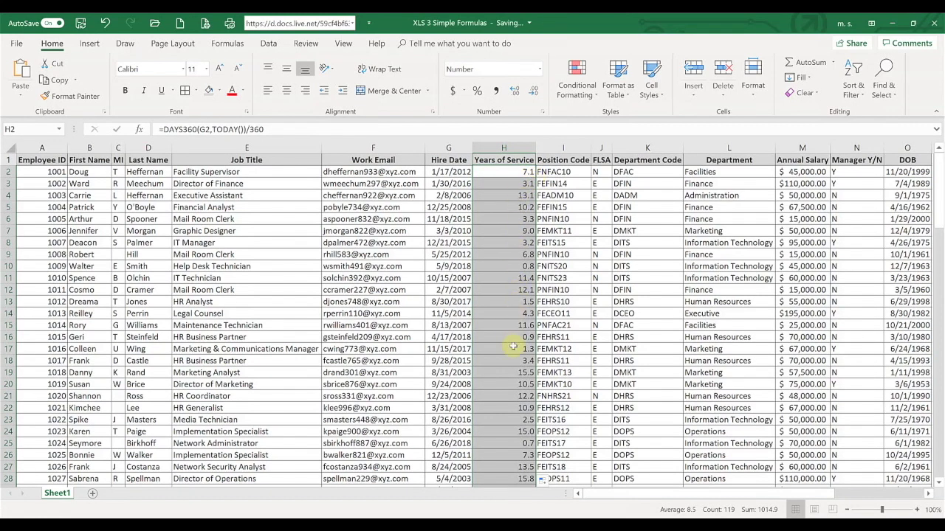
click(501, 245)
click(502, 278)
click(502, 301)
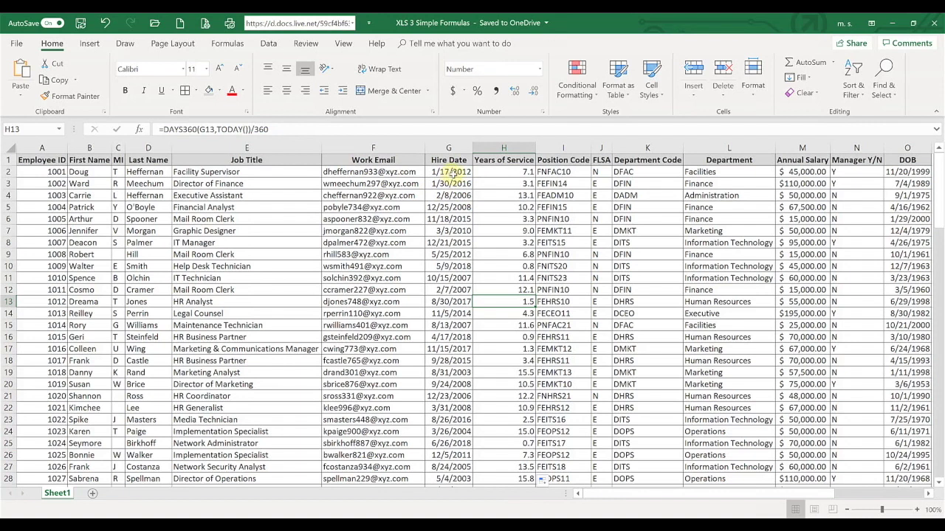
Centre the Years of Service values in column H after checking G2 and H3
click(449, 172)
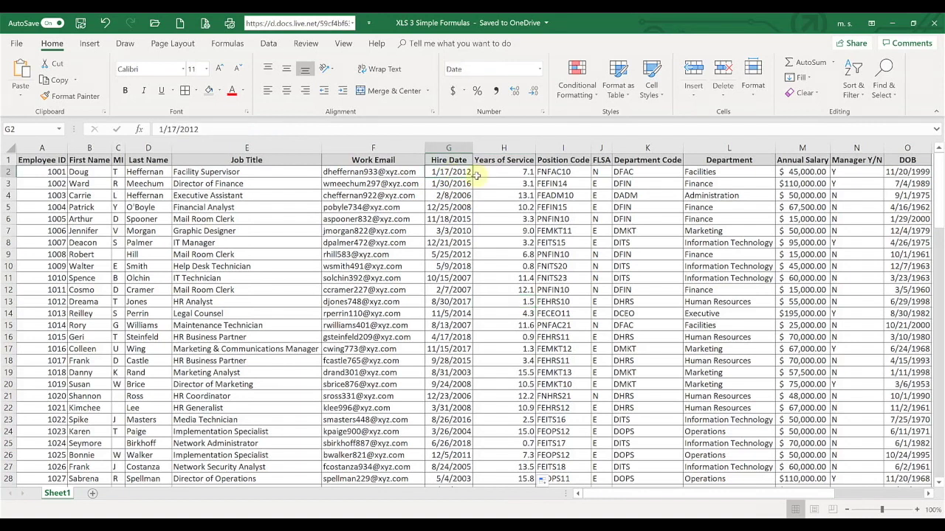
click(503, 147)
click(286, 90)
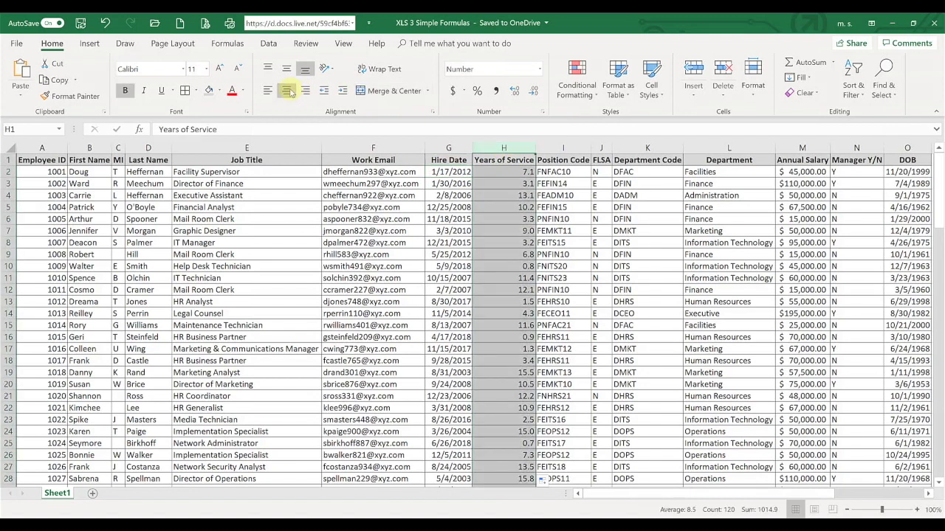
click(506, 184)
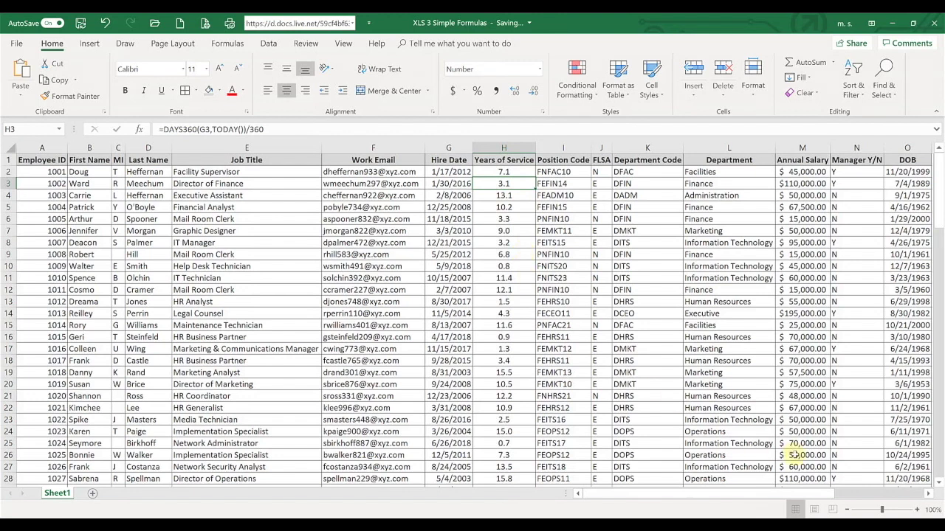
drag(814, 494, 849, 495)
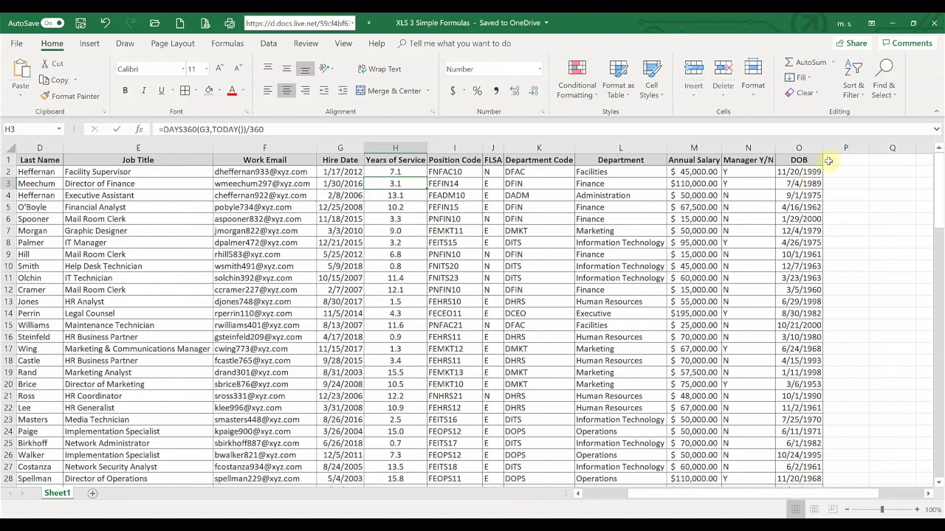
click(802, 147)
Insert a new column O titled 'Birthday' before DOB
right_click(801, 147)
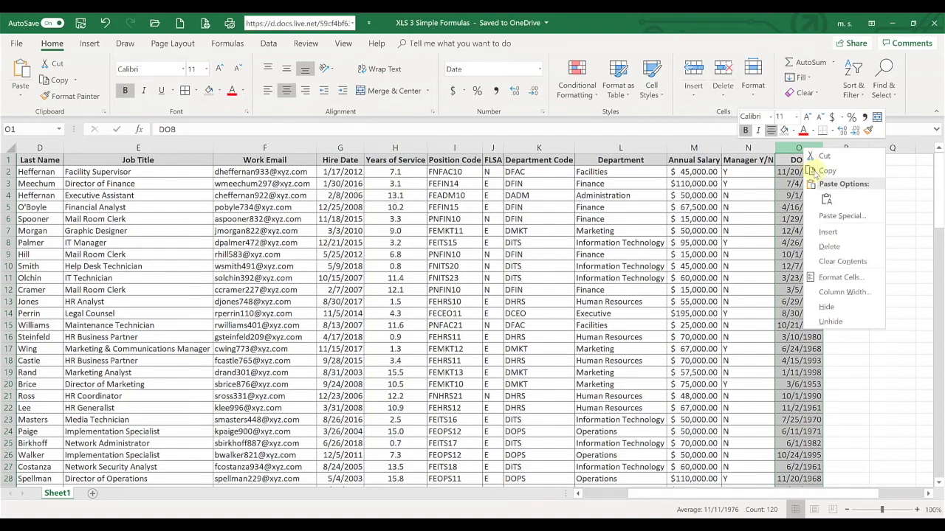
click(839, 215)
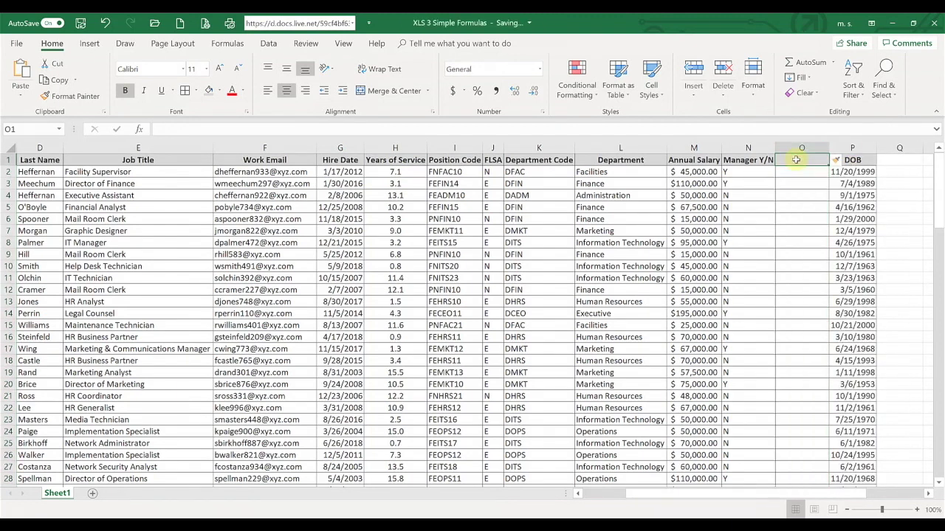
text(Birthday)
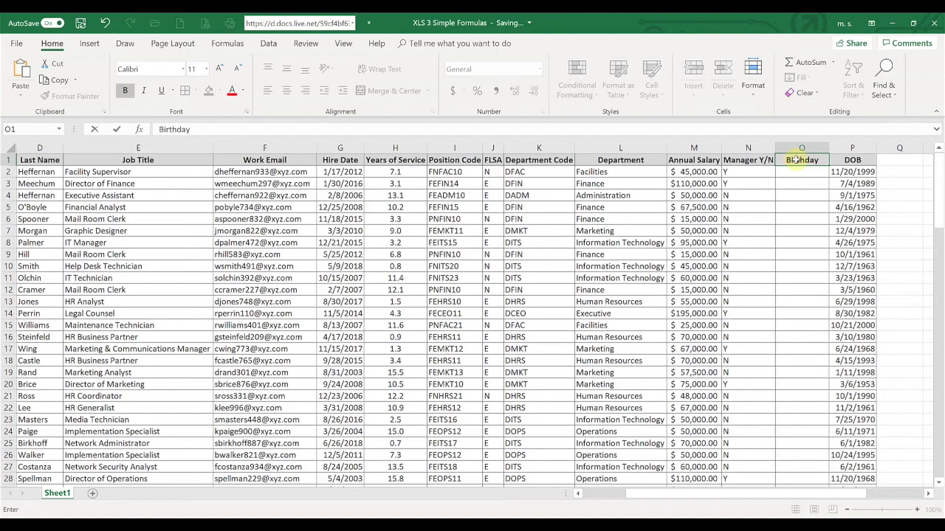
key(Return)
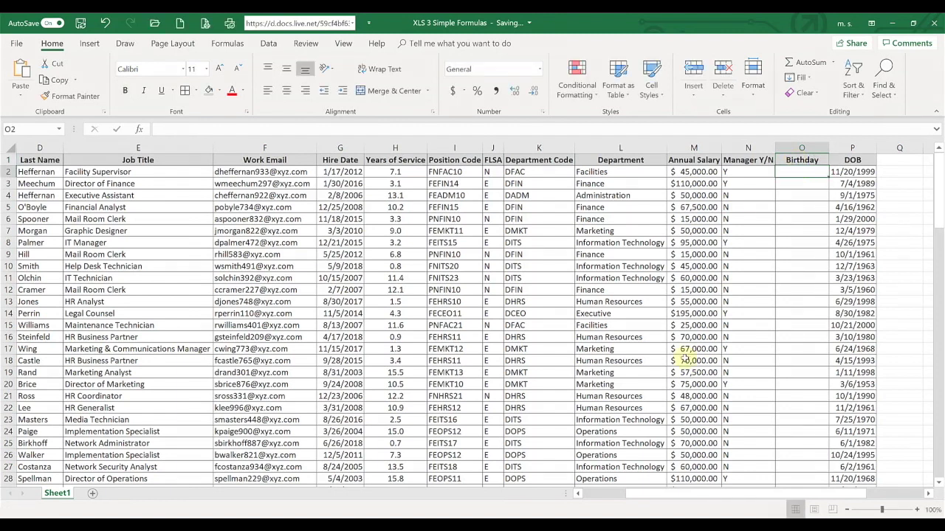
key(alt+Tab)
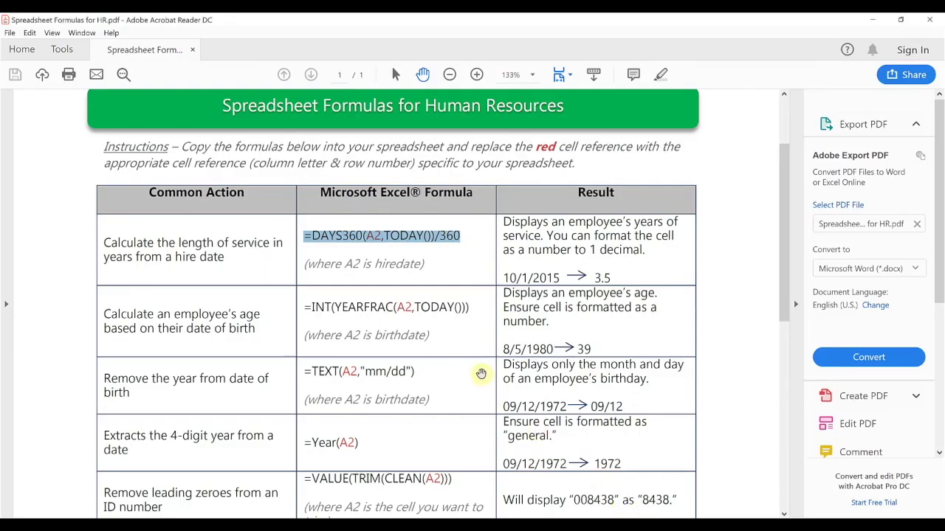
Copy =TEXT(A2,"mm/dd") from the PDF and start editing cell O2 in Excel
drag(416, 374, 304, 372)
key(ctrl+c)
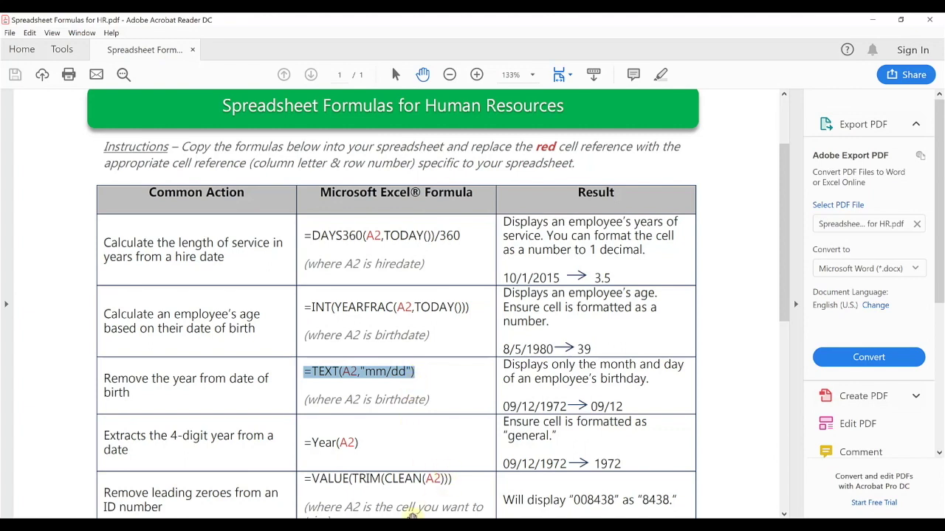
key(alt+Tab)
double_click(795, 171)
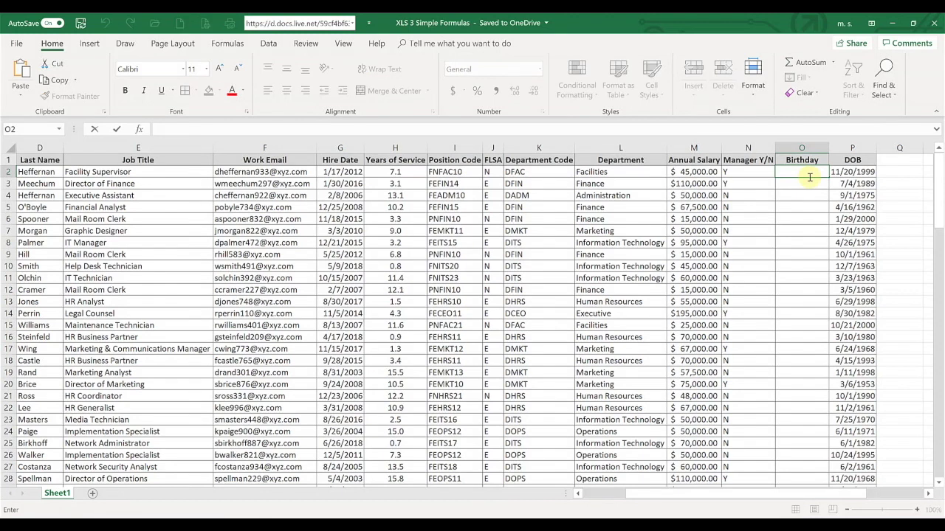
Enter =TEXT(P2,"mm/dd") in O2 by pasting the formula and replacing A2 with P2
key(ctrl+v)
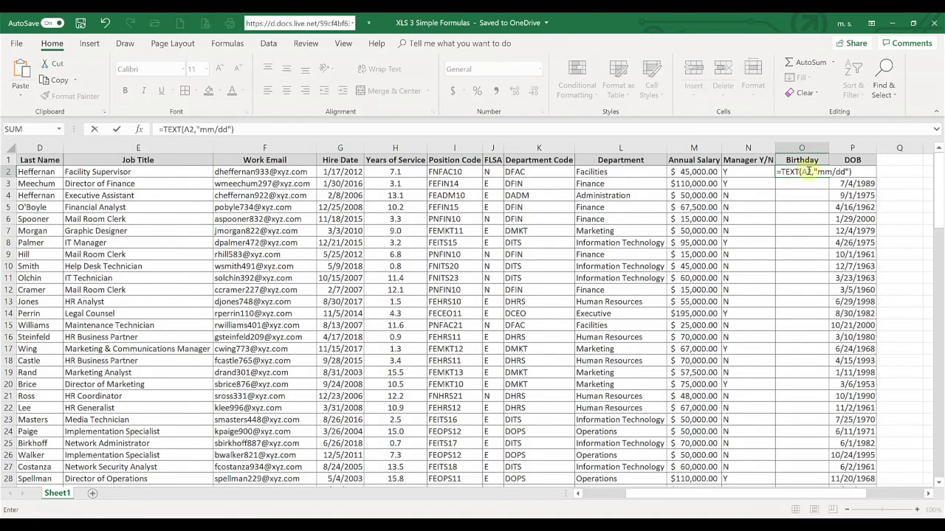
double_click(805, 171)
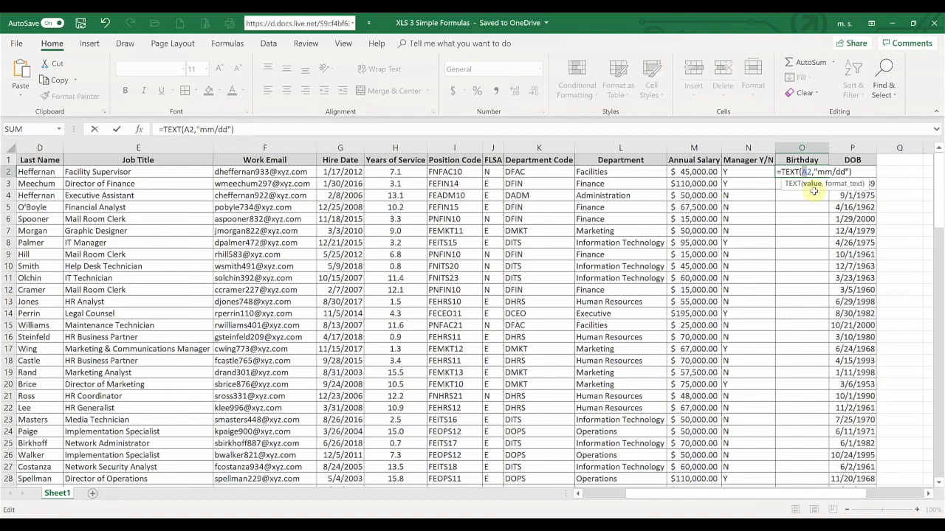
text(P2)
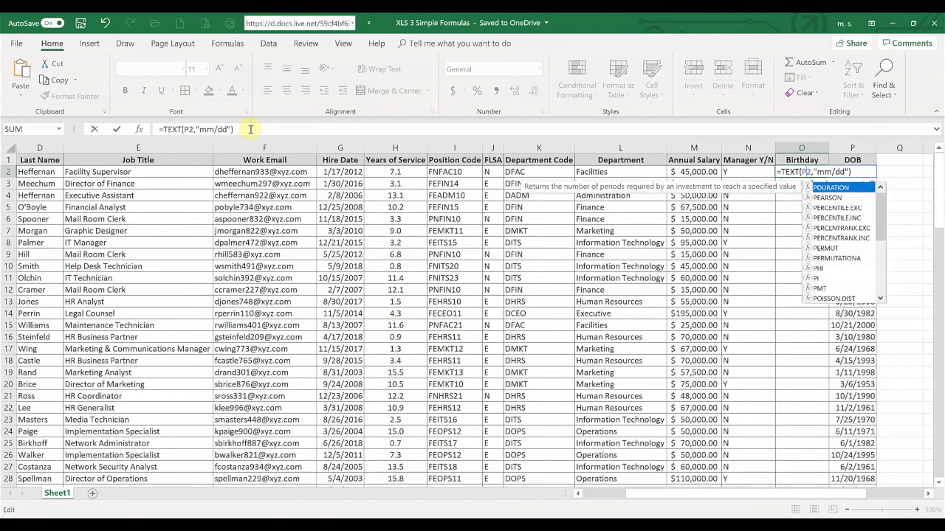
key(Return)
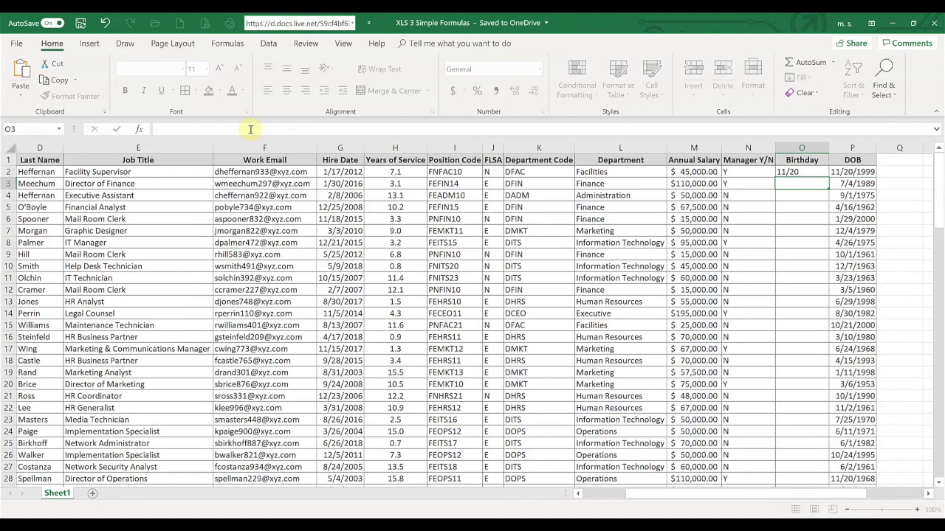
Fill the birthday formula down column O and spot-check cells O4 through O7
click(792, 171)
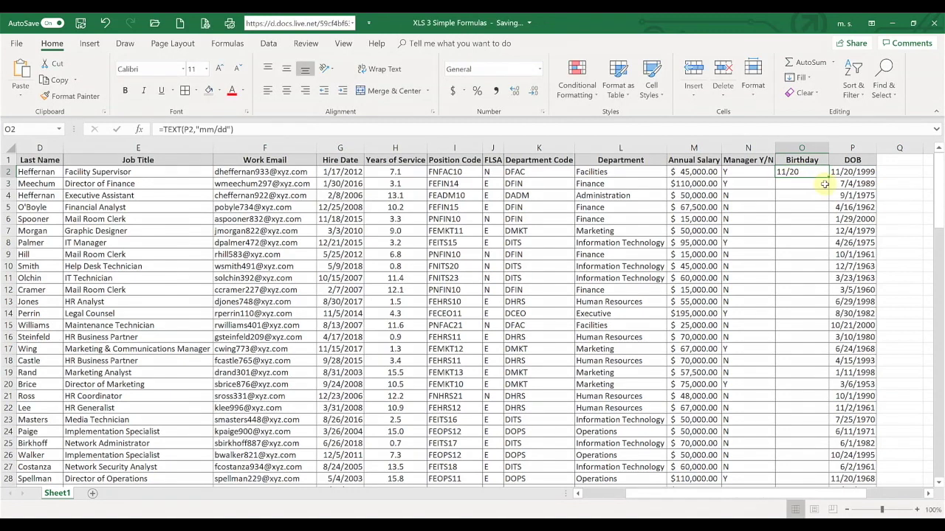
double_click(829, 177)
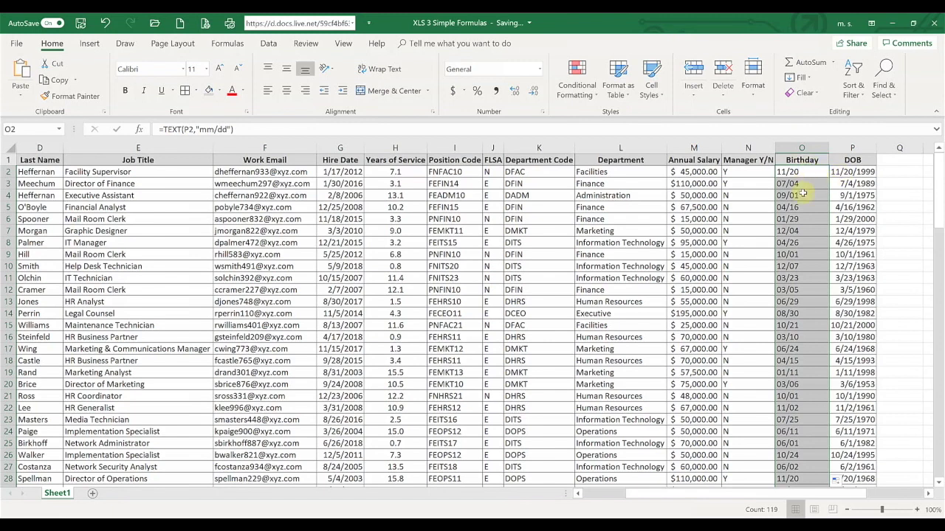
click(797, 195)
click(799, 210)
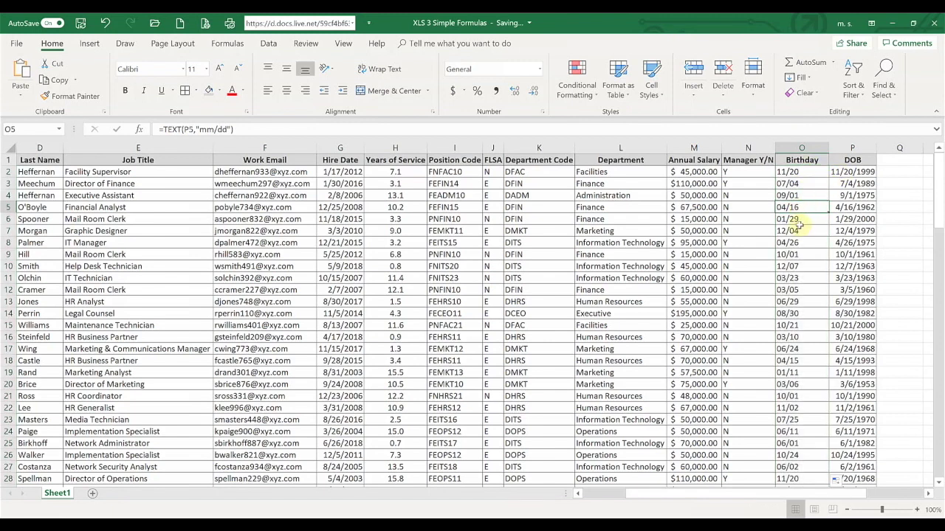
click(800, 220)
click(795, 232)
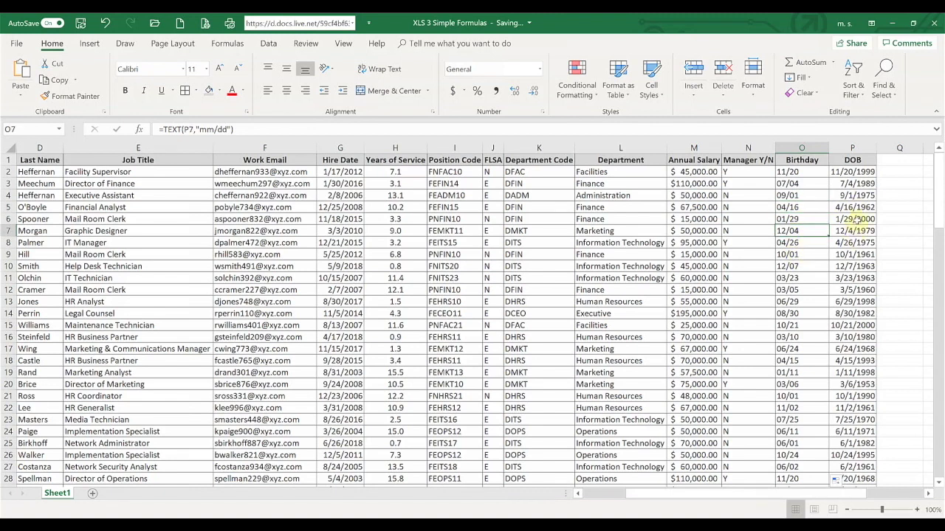
click(800, 196)
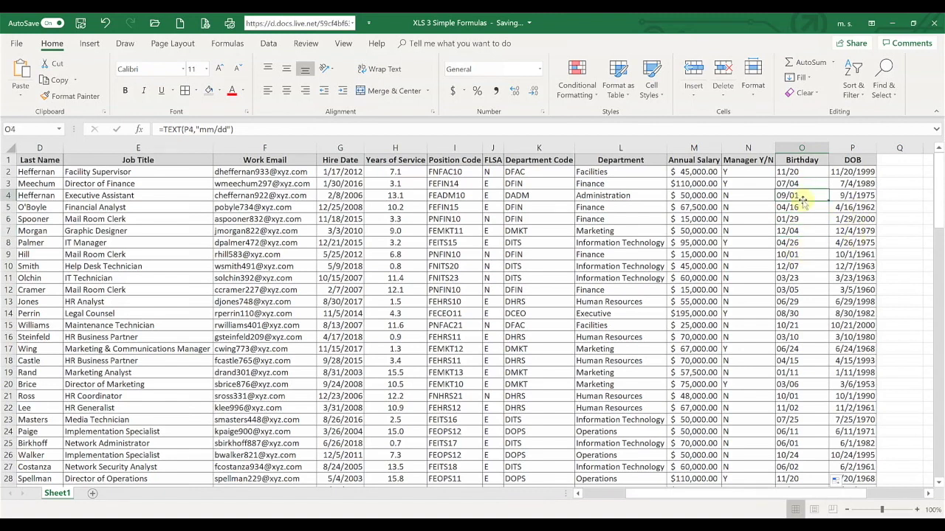
click(796, 148)
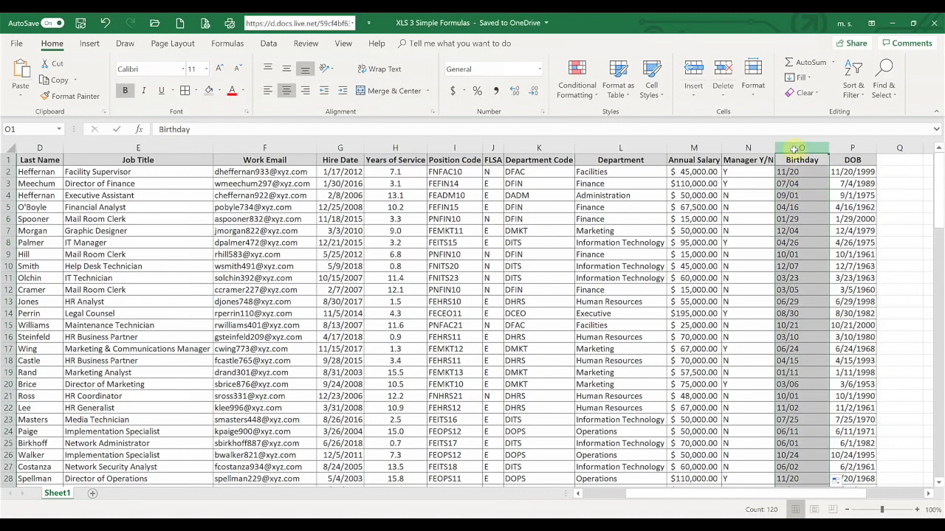
Replace column O's TEXT formulas with static mm/dd values via Paste Values, checking O4–O8
right_click(795, 152)
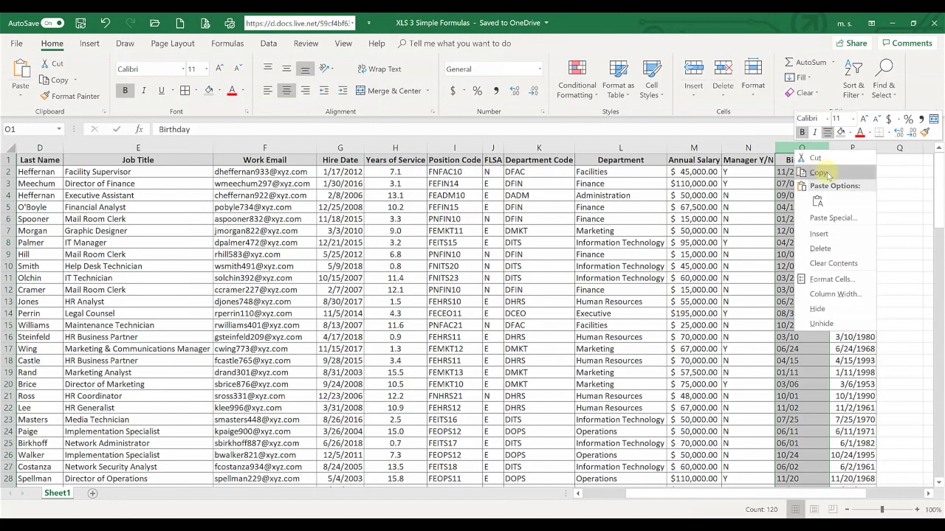
click(814, 162)
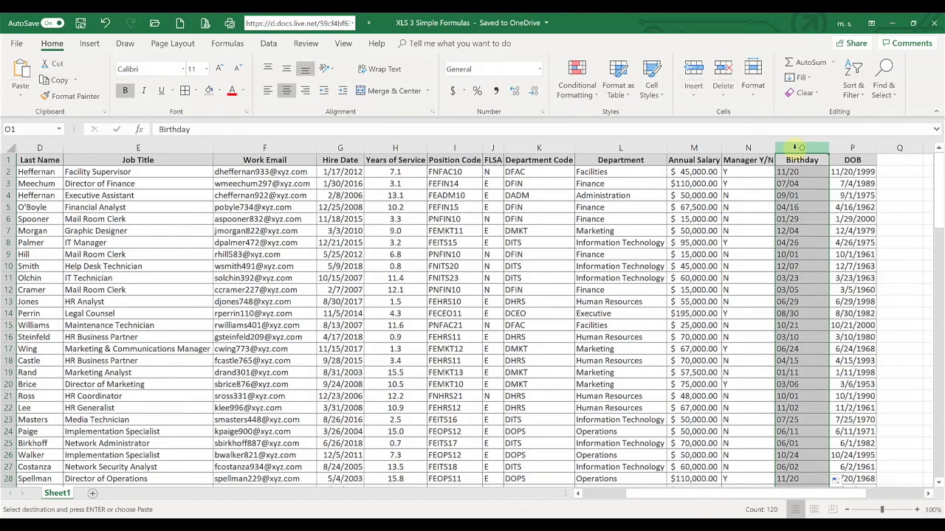
right_click(795, 148)
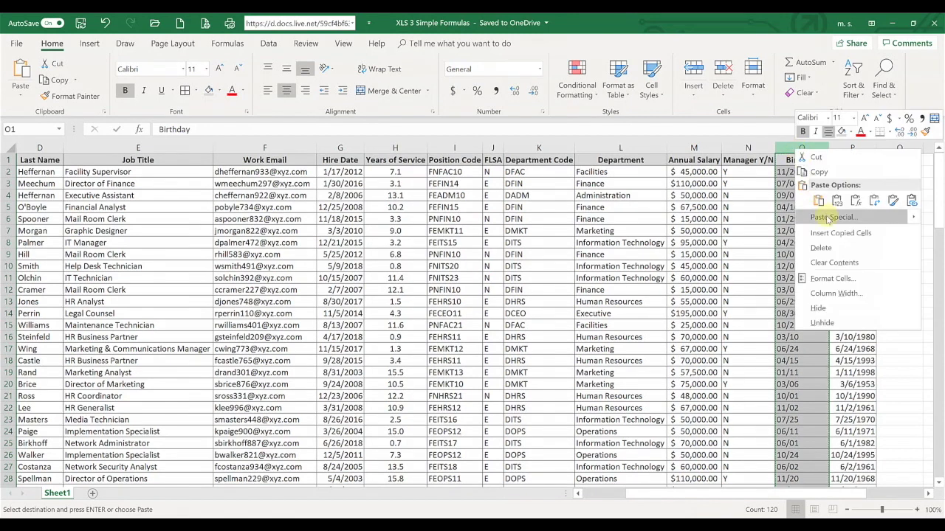
mouse_move(916, 220)
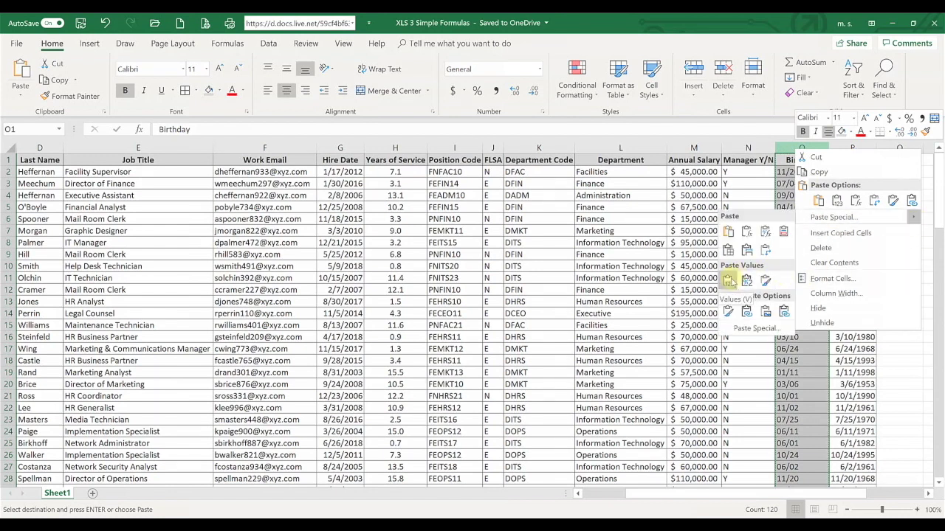
click(728, 281)
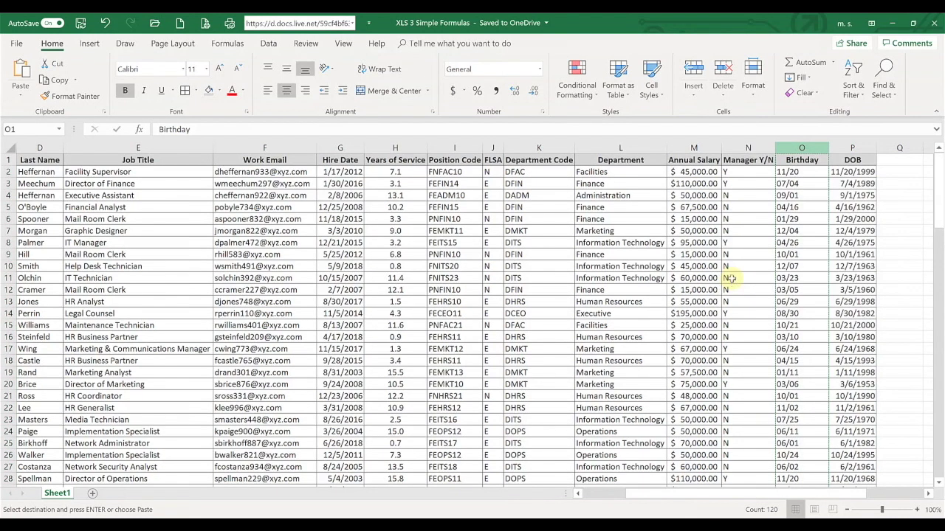
click(808, 195)
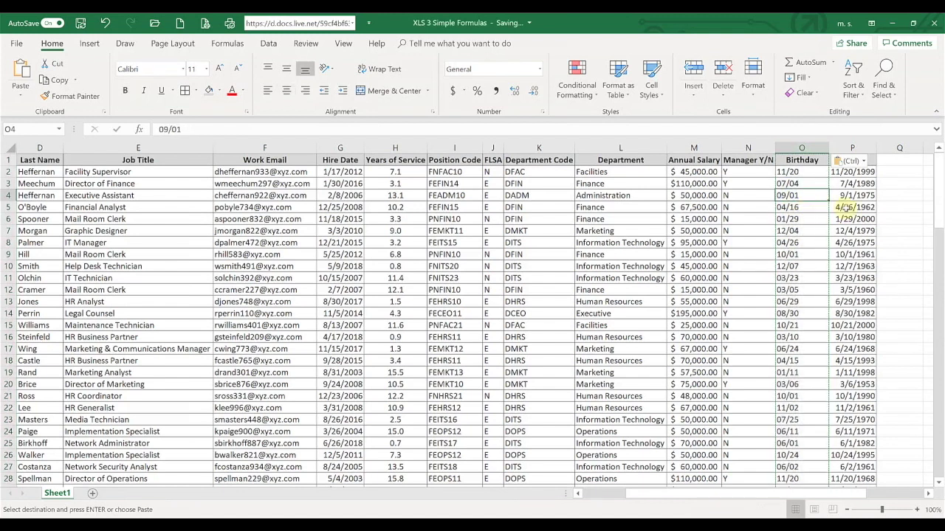
key(Escape)
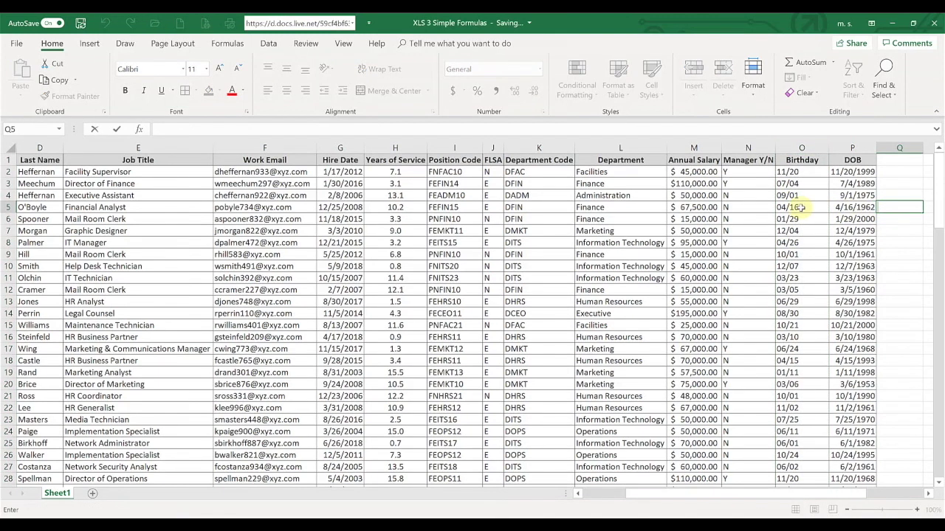
click(799, 208)
click(803, 242)
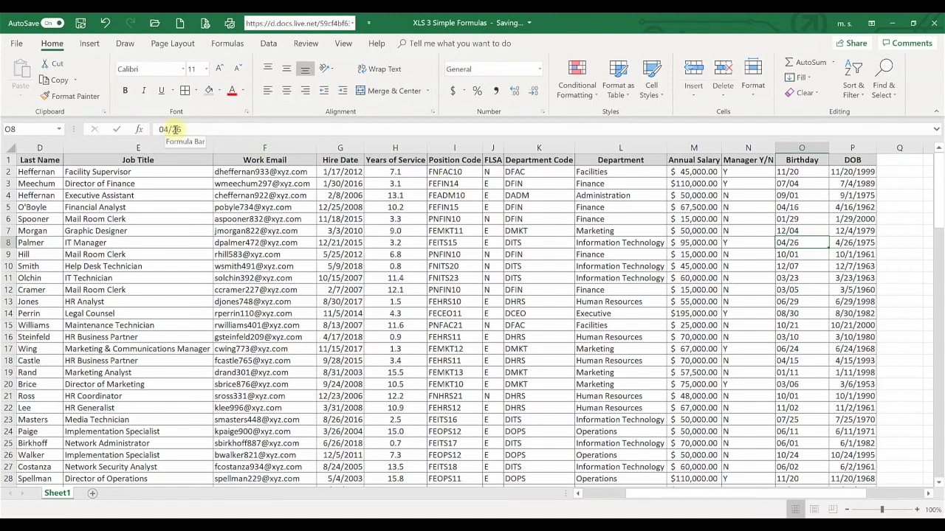
click(808, 195)
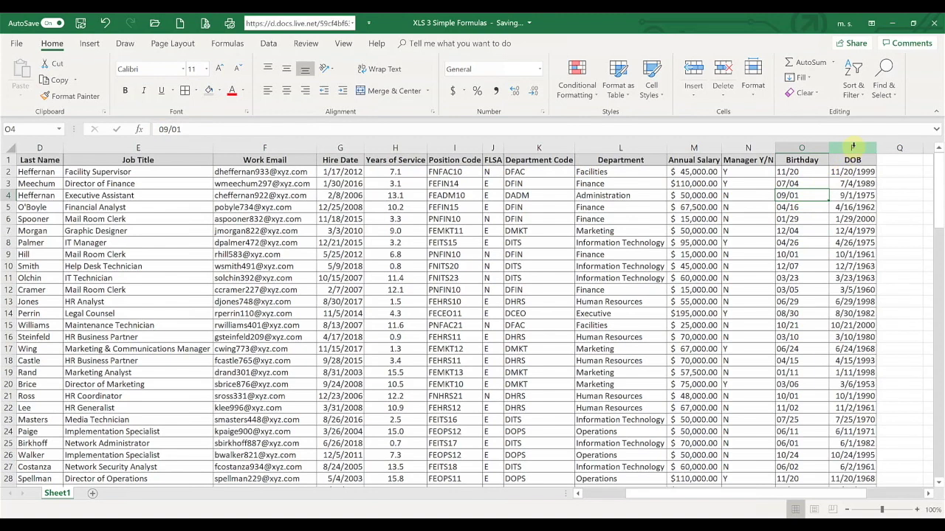
Delete the DOB column in column P
click(853, 148)
right_click(852, 146)
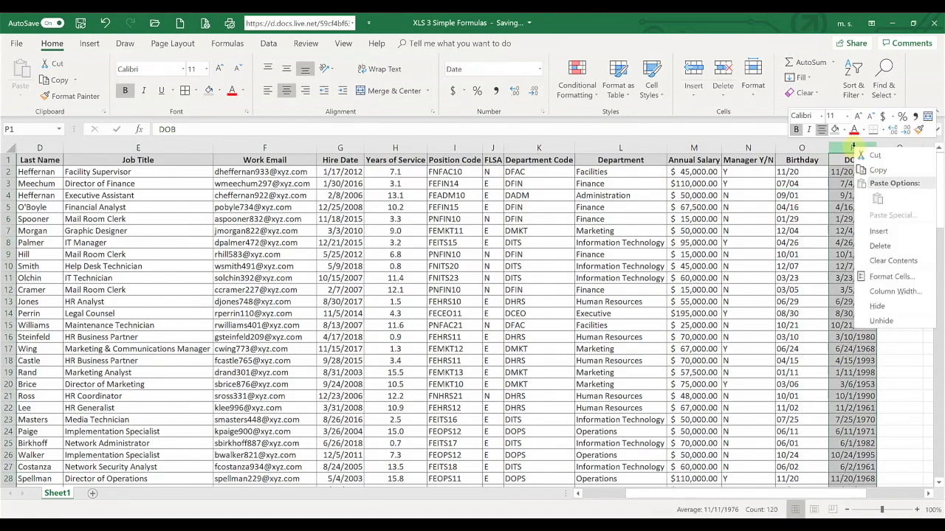
click(880, 246)
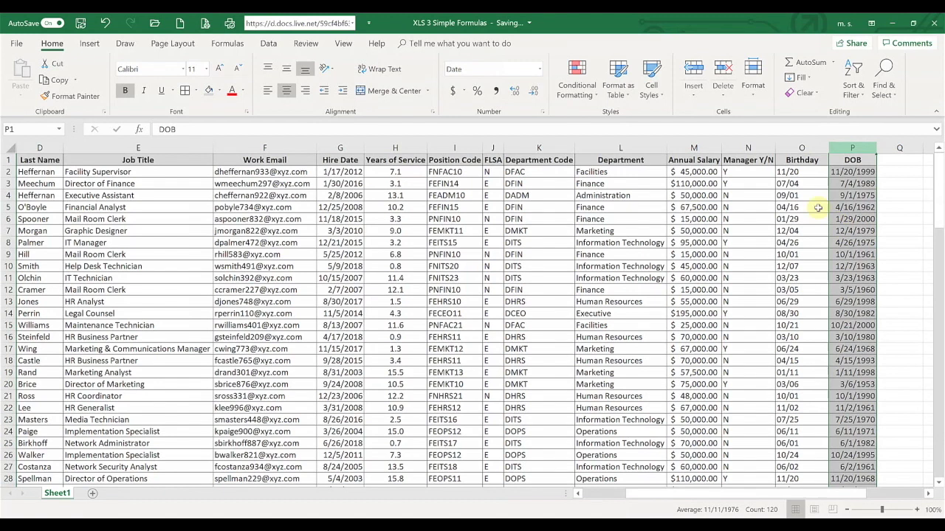
Autofit the Birthday column in column O to its mm/dd dates
click(800, 163)
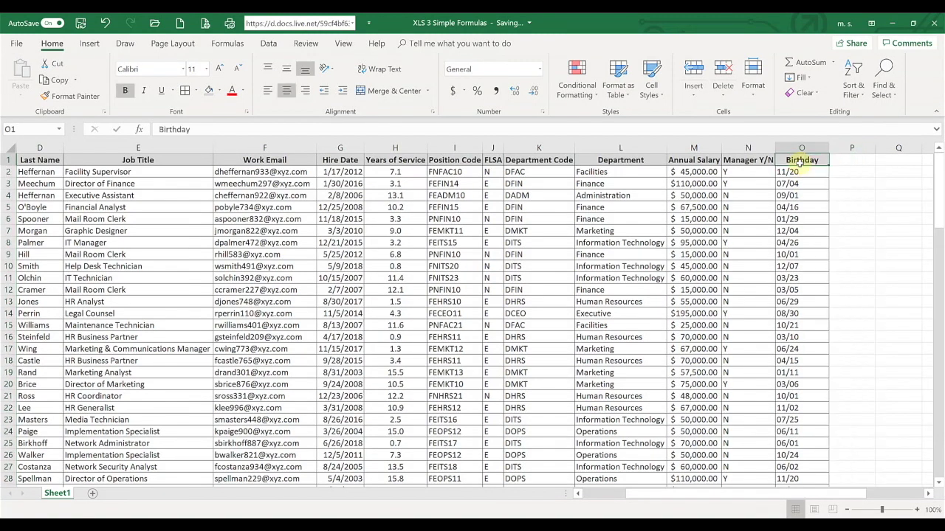
double_click(829, 147)
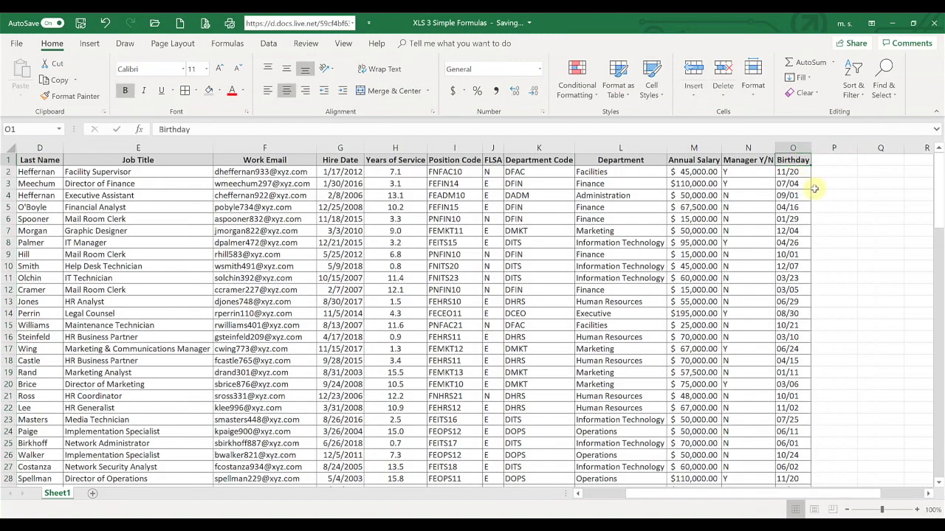
click(793, 147)
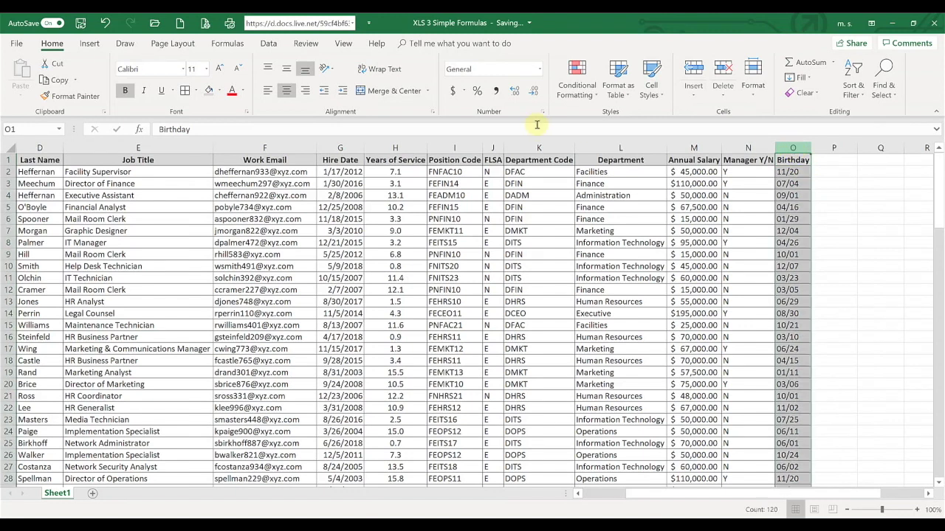